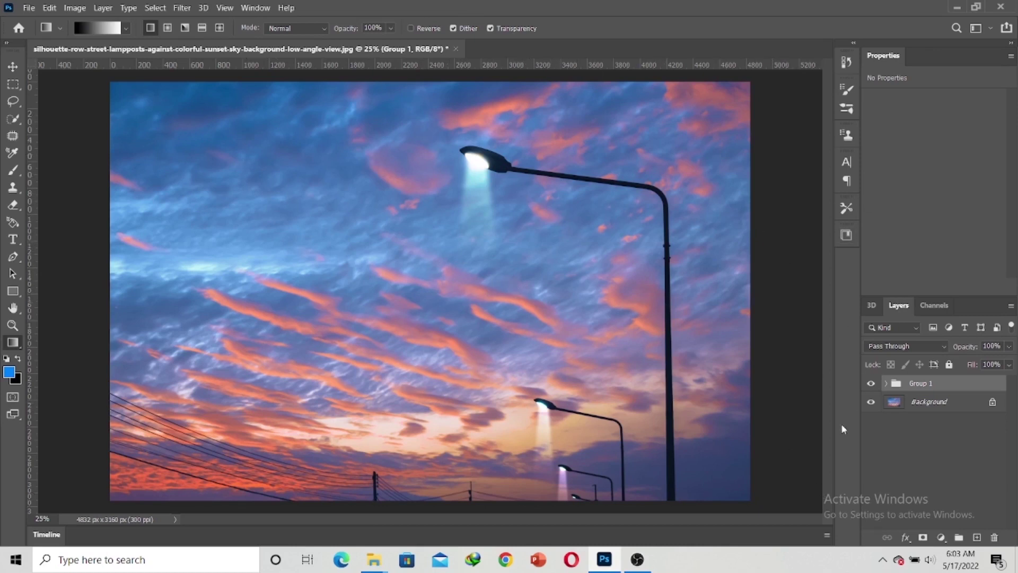
# - Compare the photo with and without Group 1's lamp light effects, and delete the group
pyautogui.click(871, 383)
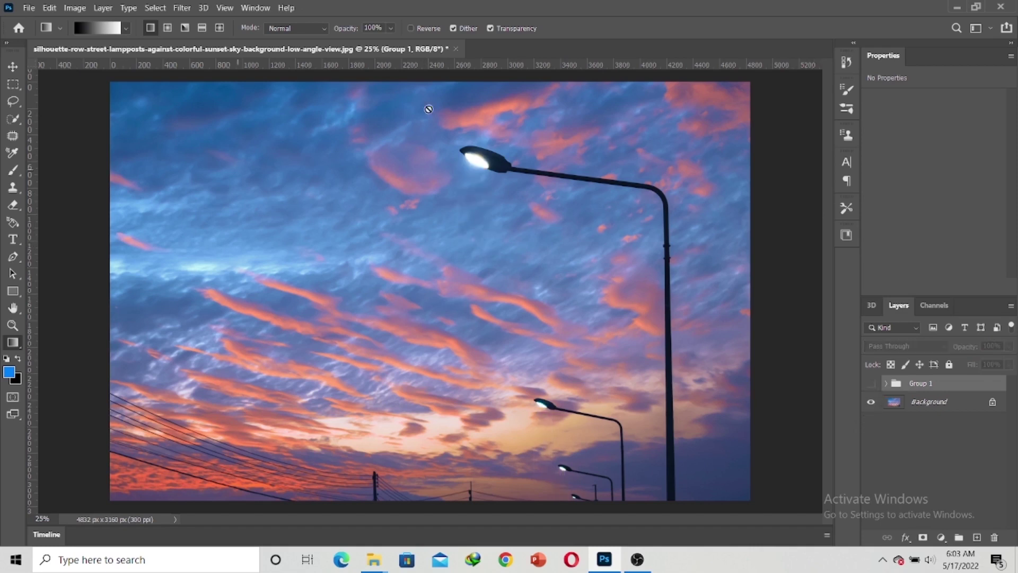
pyautogui.click(871, 383)
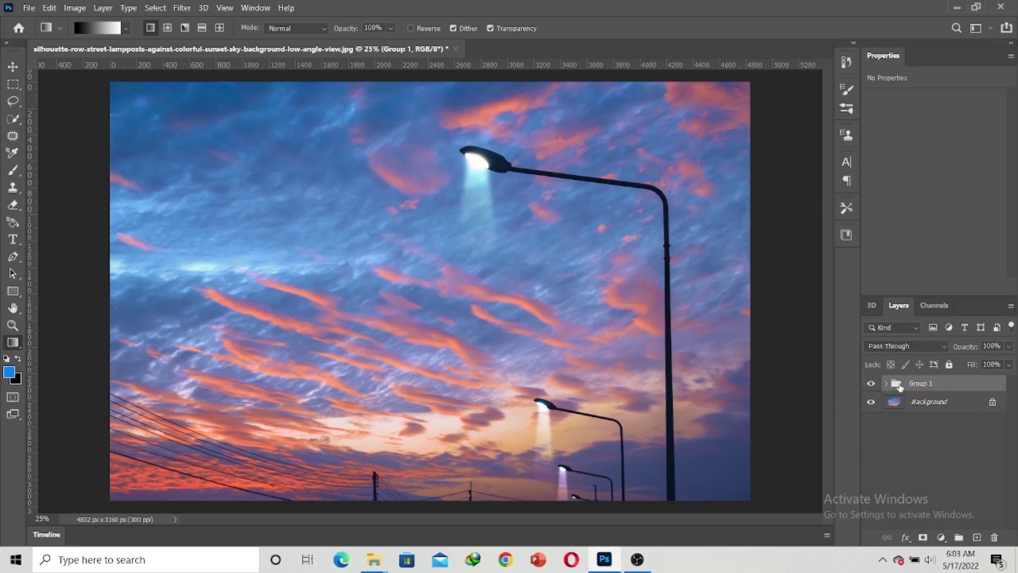
pyautogui.press('Delete')
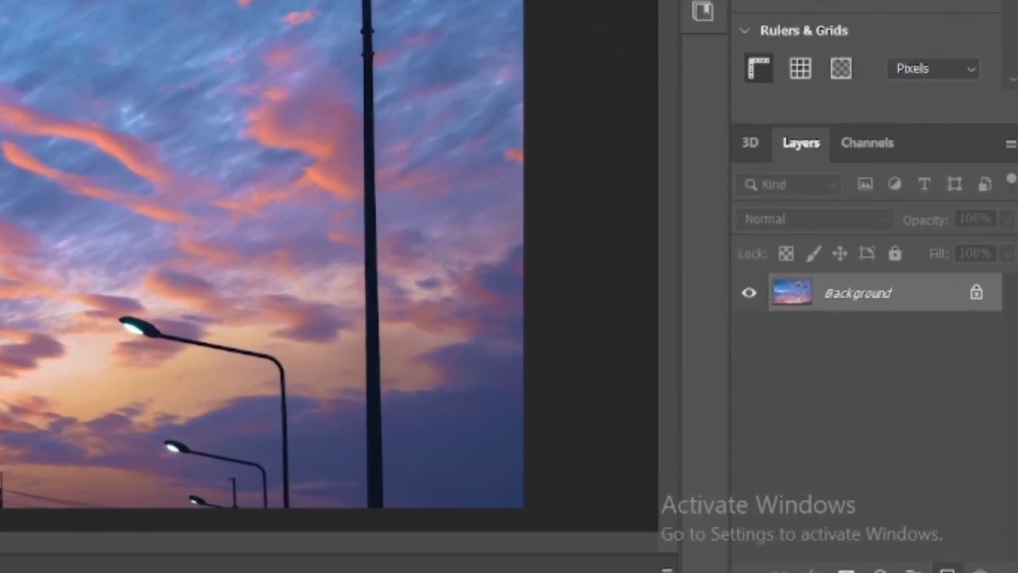
# - Add a new layer above the Background and set its blend mode to Overlay
pyautogui.click(967, 550)
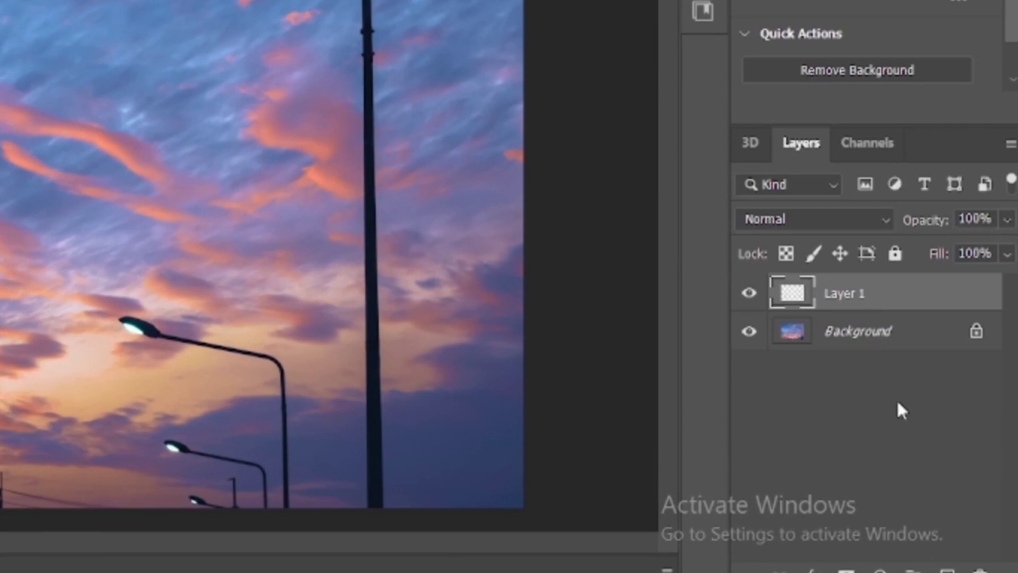
pyautogui.click(807, 220)
pyautogui.scroll(-1, 805, 191)
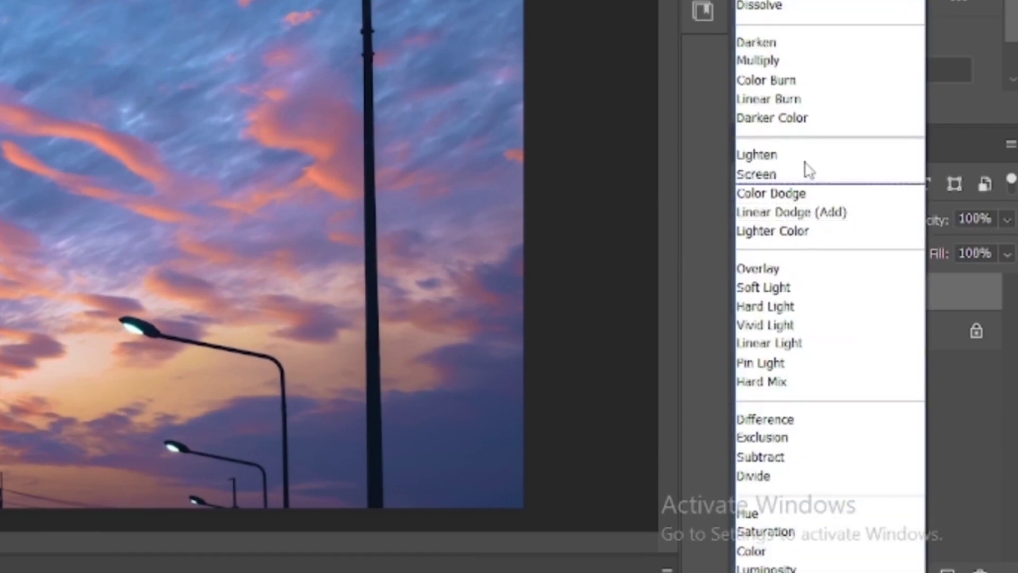
pyautogui.click(819, 273)
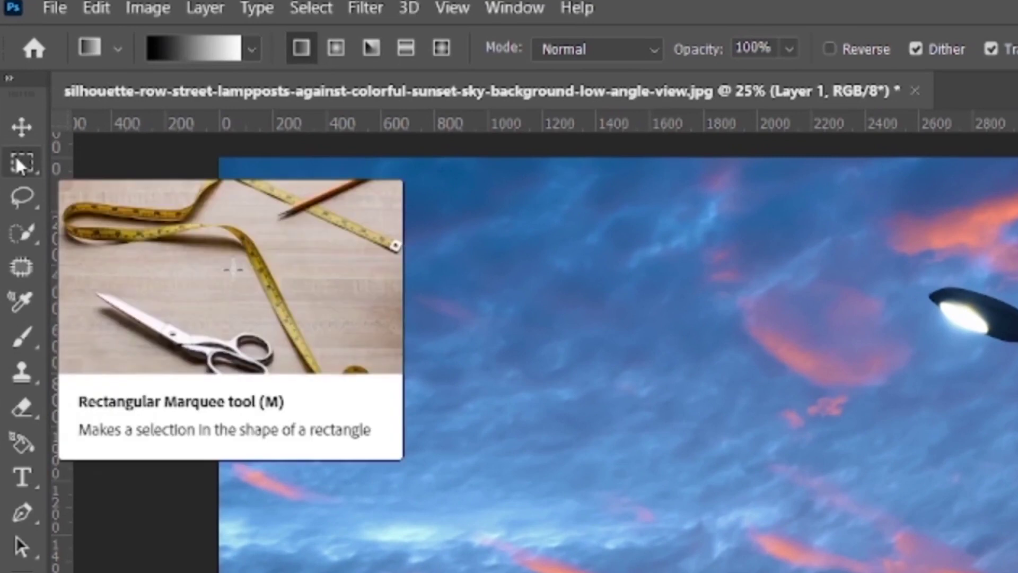
# - Make a tall rectangular selection about 272 by 1165 px, extending down from the largest lamp's bulb
pyautogui.click(19, 162)
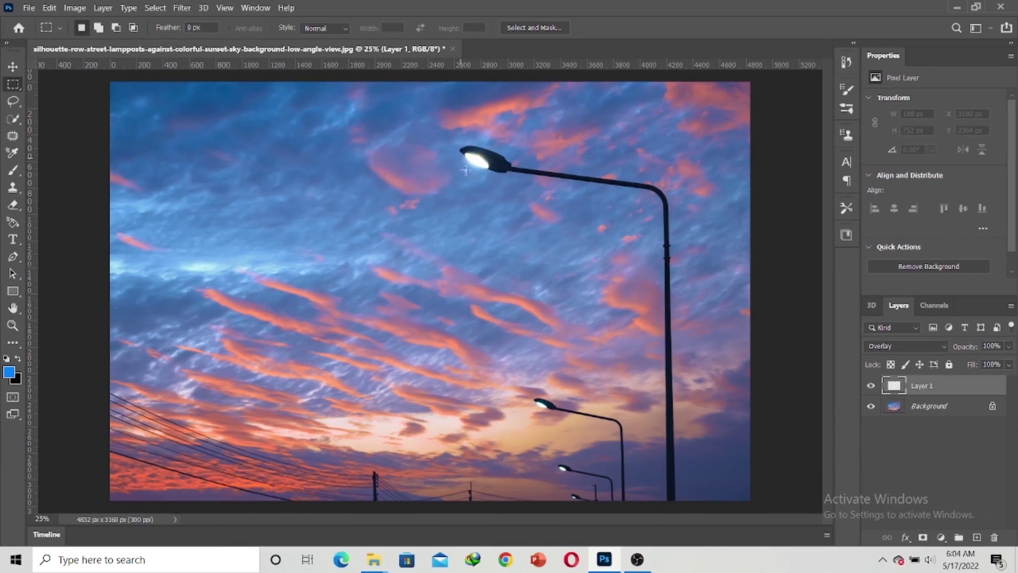
pyautogui.moveTo(485, 221); pyautogui.dragTo(497, 313)
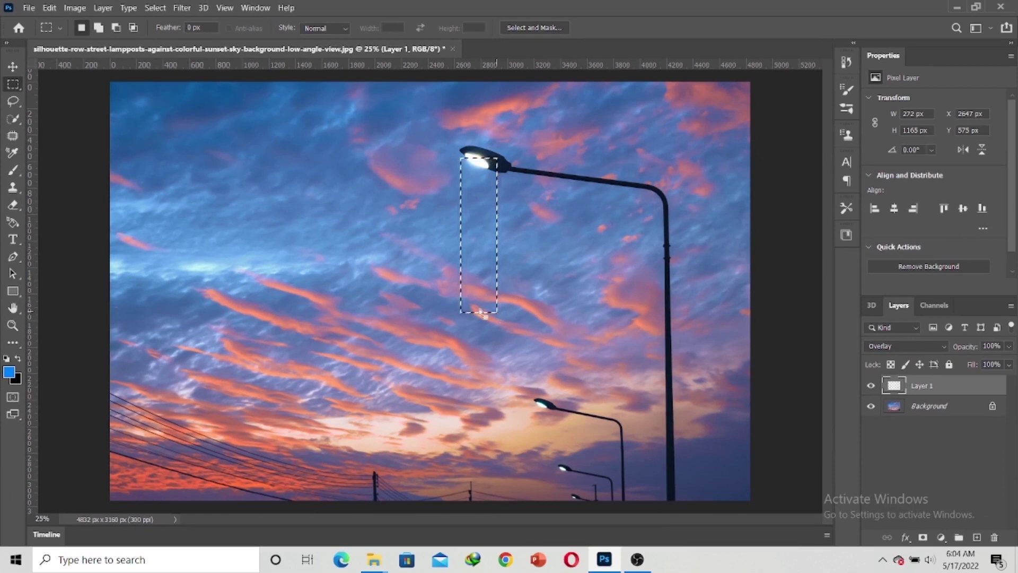
# - Edit the black-to-white gradient by deleting its white color stop and setting the end opacity stop at location 100% to 0% opacity
pyautogui.press('g')
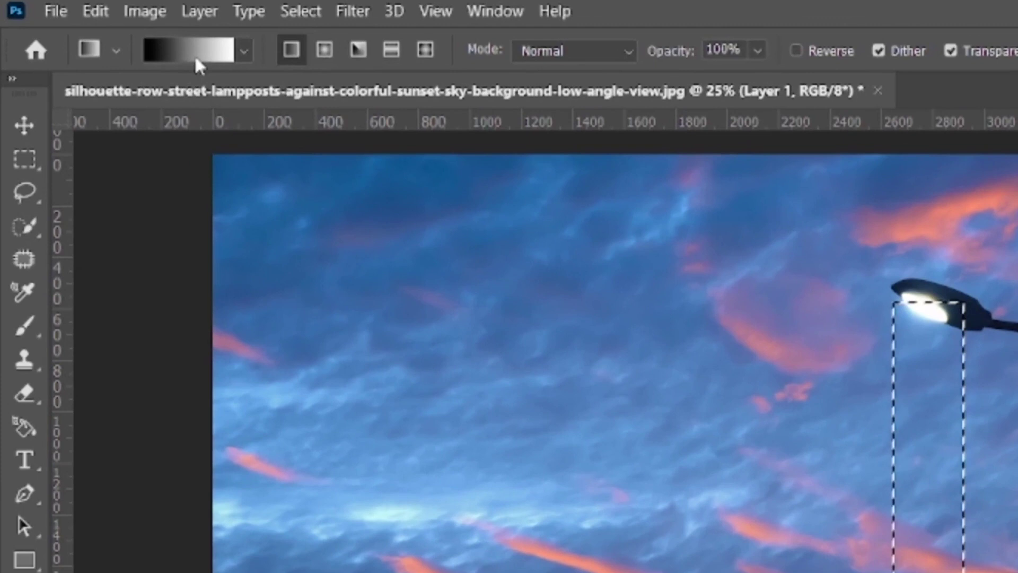
pyautogui.click(177, 46)
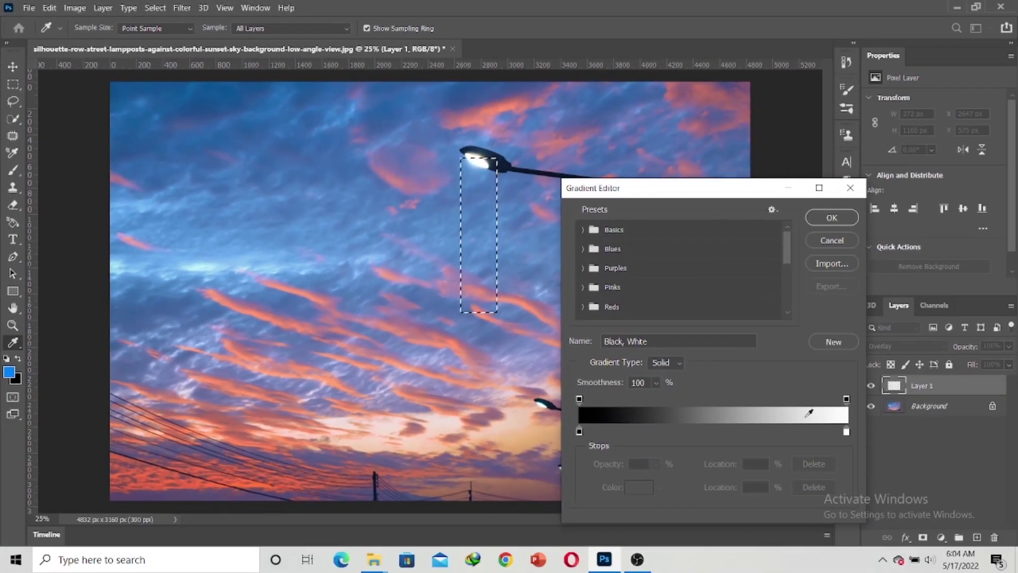
pyautogui.click(847, 432)
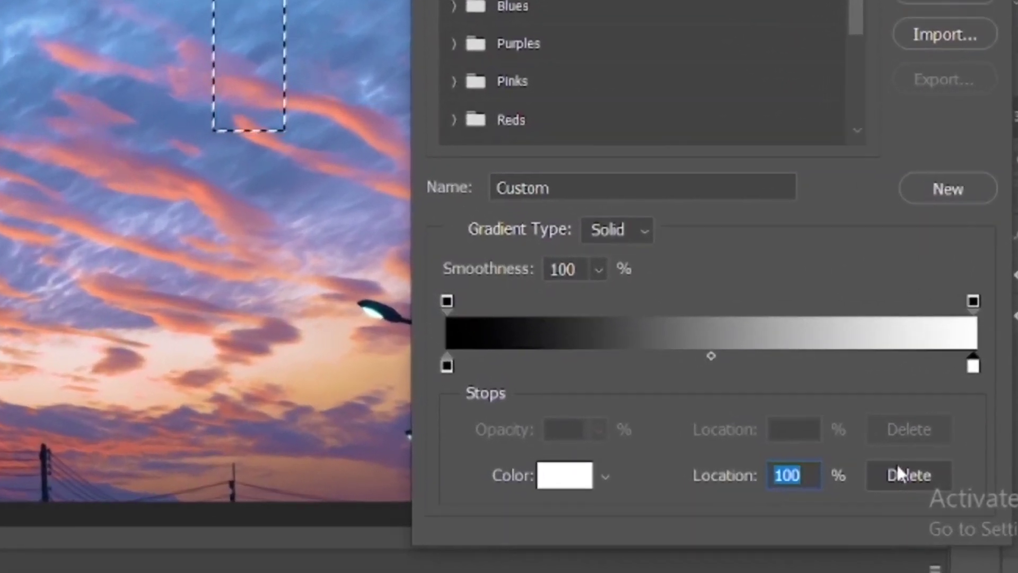
pyautogui.click(898, 473)
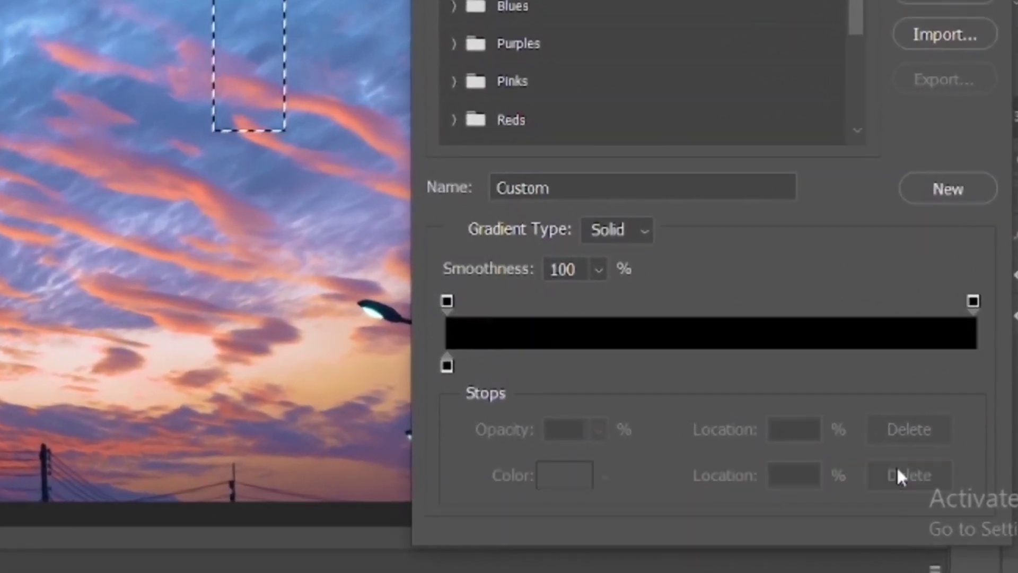
pyautogui.click(967, 306)
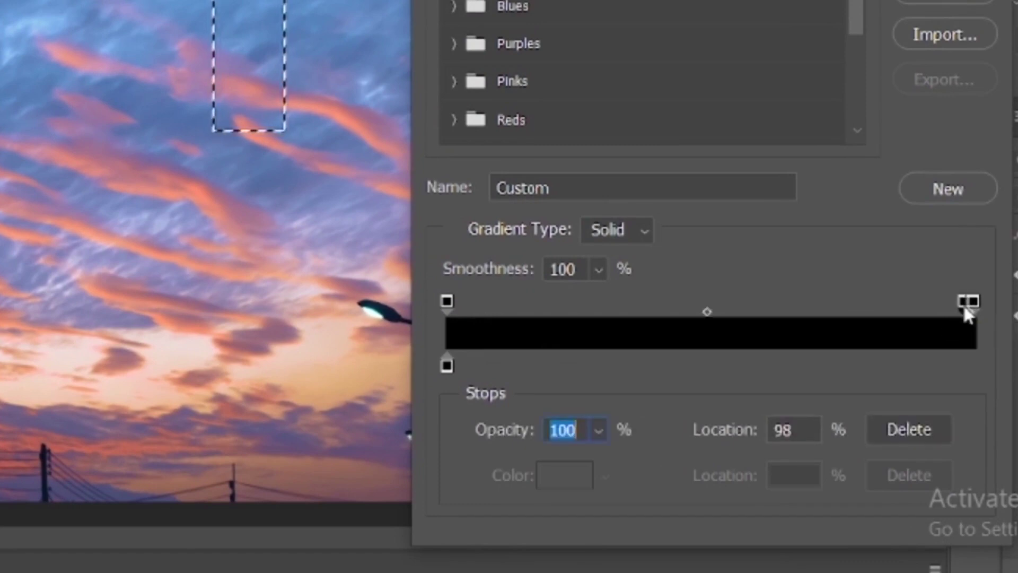
pyautogui.moveTo(964, 306); pyautogui.dragTo(971, 312)
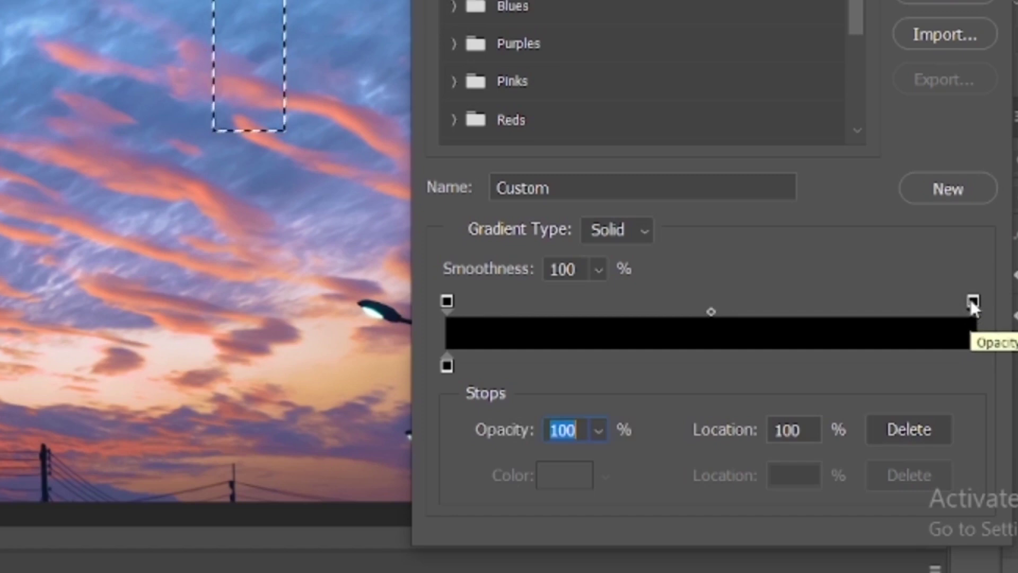
pyautogui.click(600, 430)
pyautogui.moveTo(624, 466); pyautogui.dragTo(475, 468)
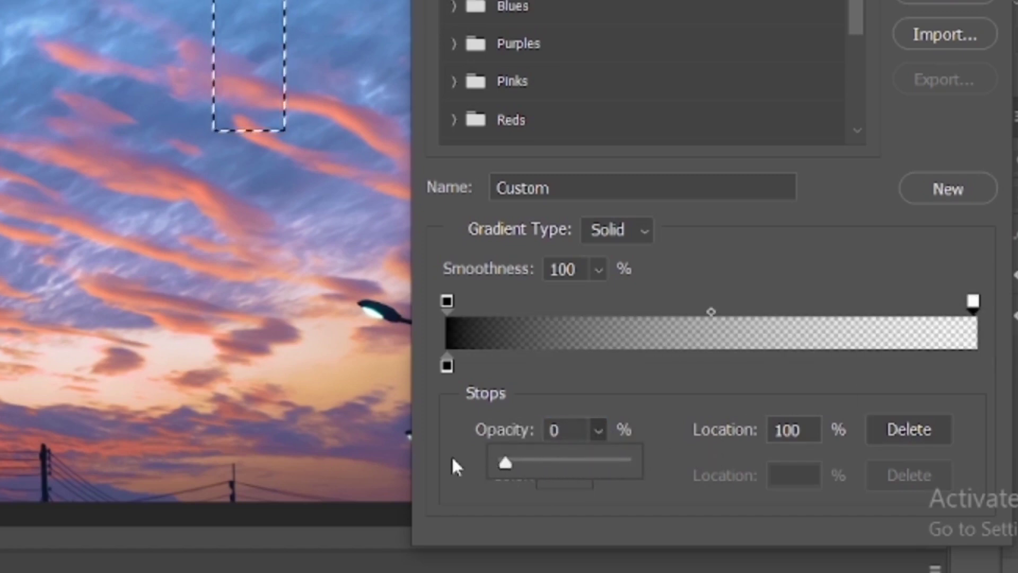
pyautogui.click(584, 387)
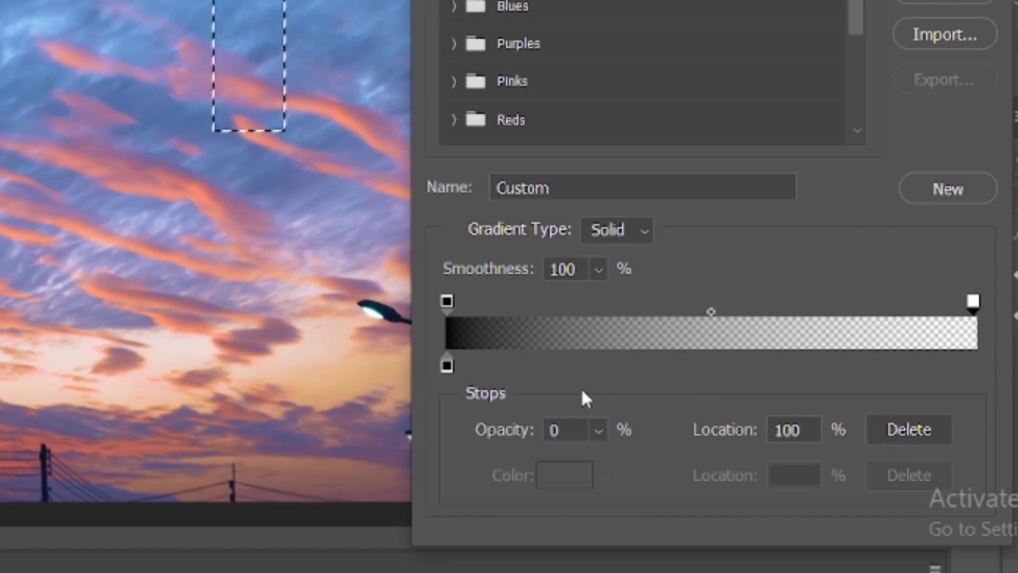
# - Set the gradient's remaining color stop to white (ffffff) and accept the custom gradient
pyautogui.click(443, 369)
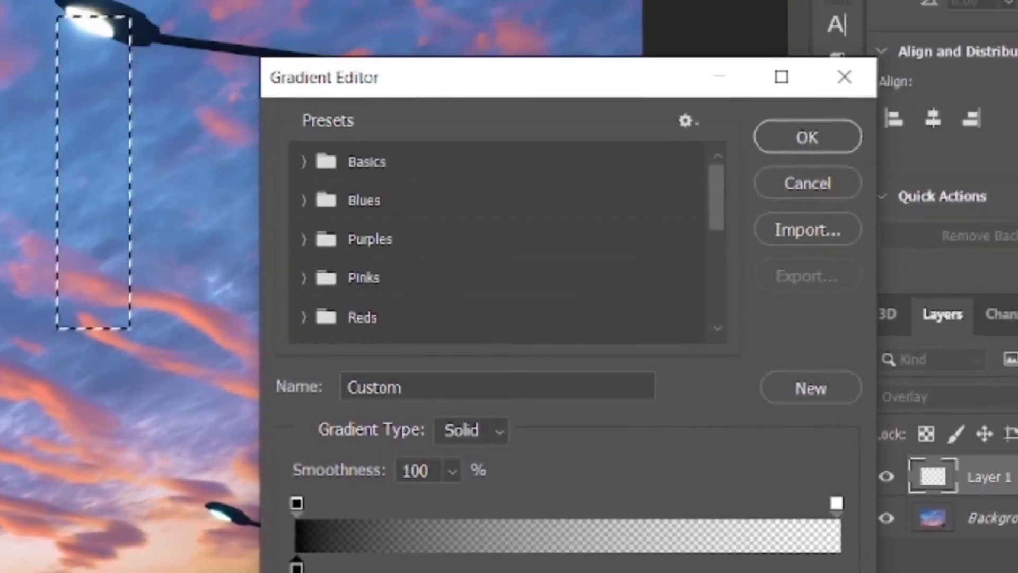
pyautogui.click(565, 474)
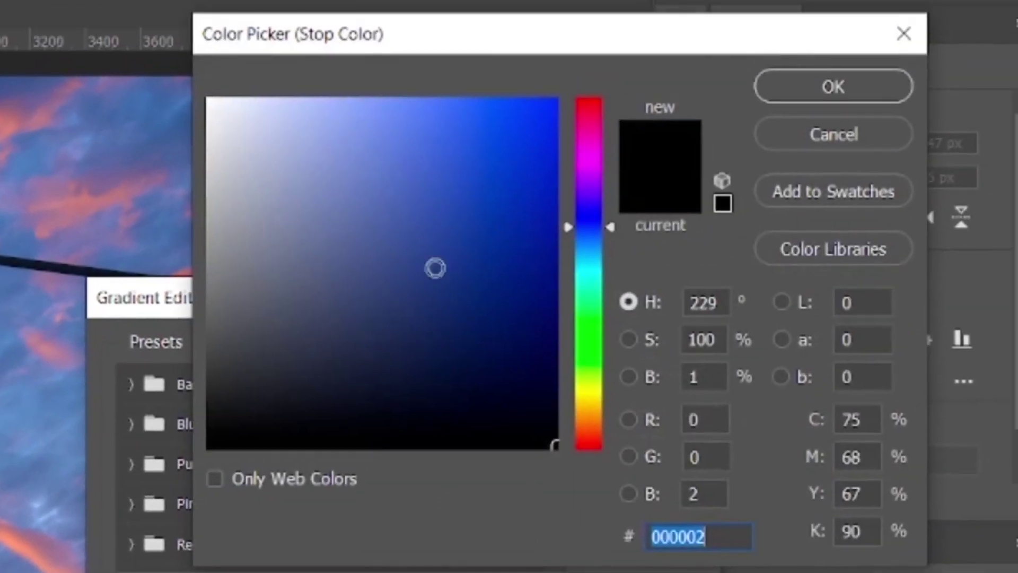
pyautogui.moveTo(435, 268)
pyautogui.mouseDown()
pyautogui.moveTo(272, 138)
pyautogui.moveTo(199, 96)
pyautogui.mouseUp()
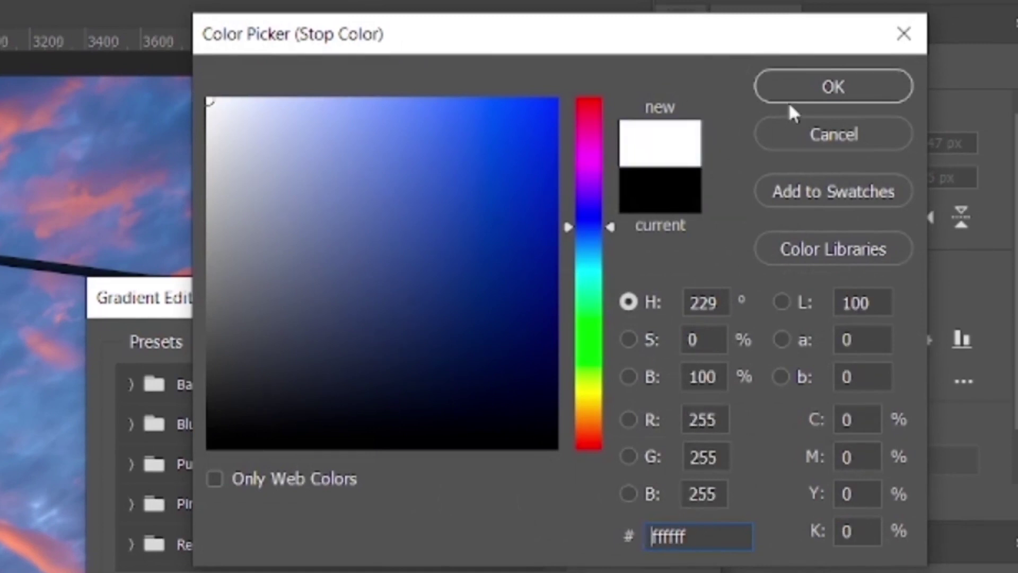
pyautogui.moveTo(504, 218)
pyautogui.mouseDown()
pyautogui.moveTo(511, 205)
pyautogui.moveTo(466, 200)
pyautogui.moveTo(363, 398)
pyautogui.moveTo(239, 112)
pyautogui.moveTo(364, 338)
pyautogui.moveTo(314, 214)
pyautogui.moveTo(290, 186)
pyautogui.mouseUp()
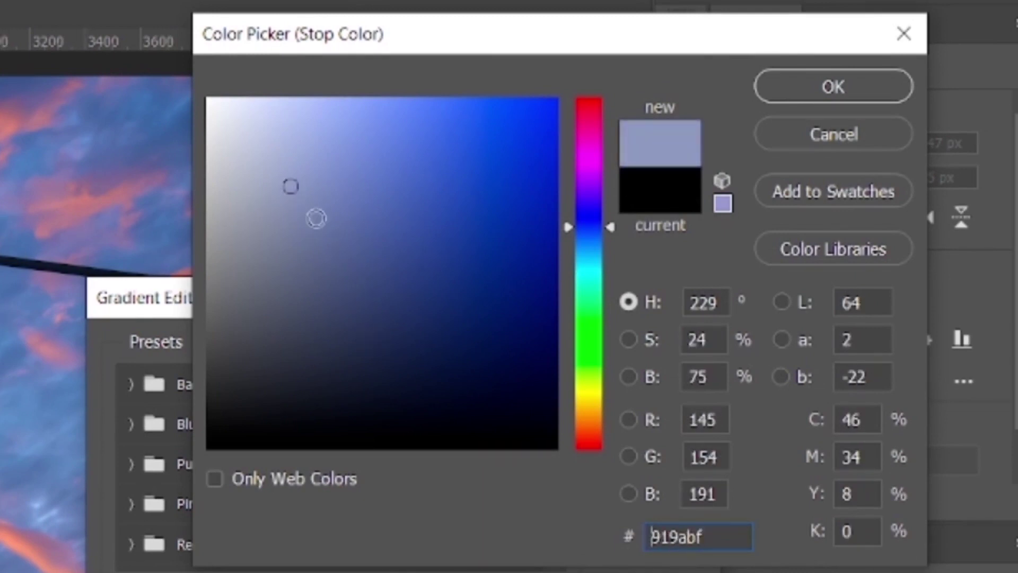
pyautogui.moveTo(313, 218)
pyautogui.mouseDown()
pyautogui.moveTo(304, 184)
pyautogui.moveTo(212, 102)
pyautogui.moveTo(197, 106)
pyautogui.mouseUp()
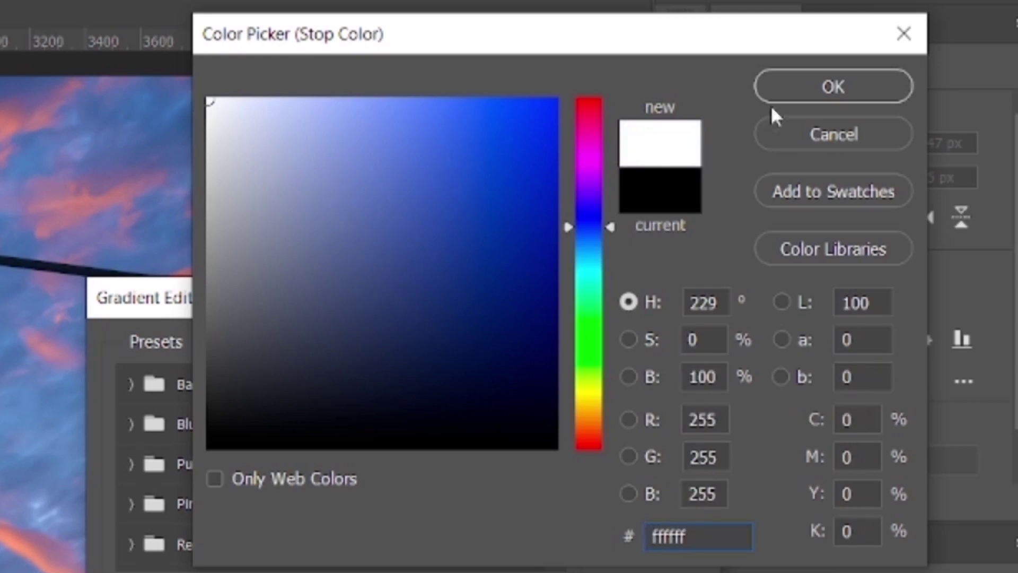
pyautogui.click(792, 93)
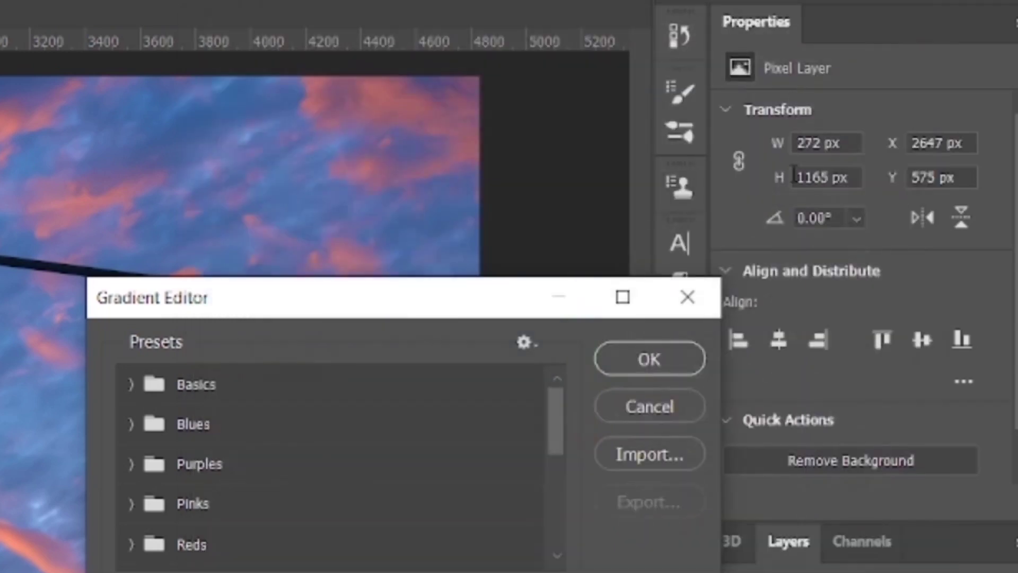
pyautogui.click(683, 357)
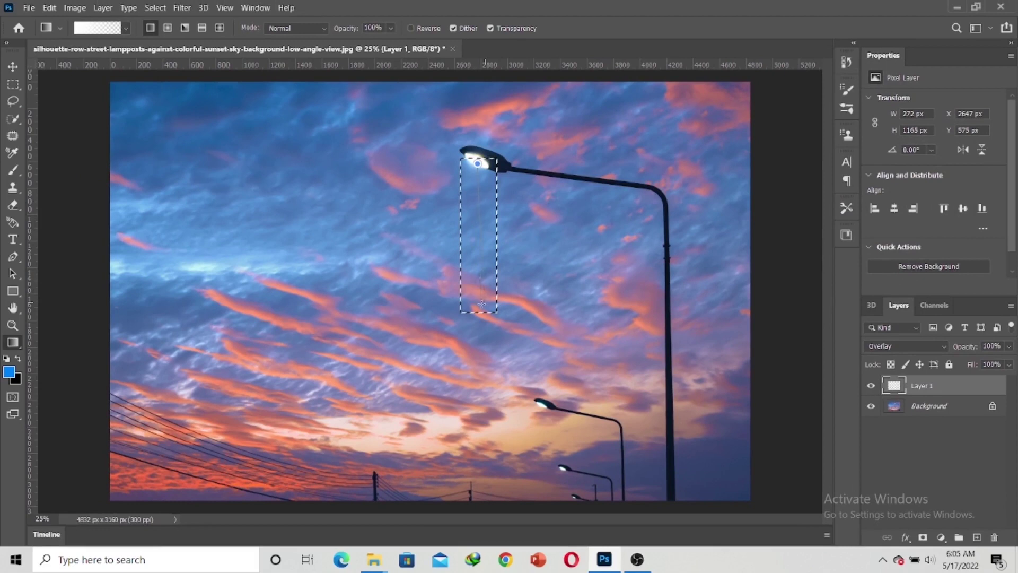
# - Fill the selection with the gradient fading downward from the bulb, and narrow the beam's upper end with a Perspective transform
pyautogui.moveTo(479, 304); pyautogui.dragTo(479, 305)
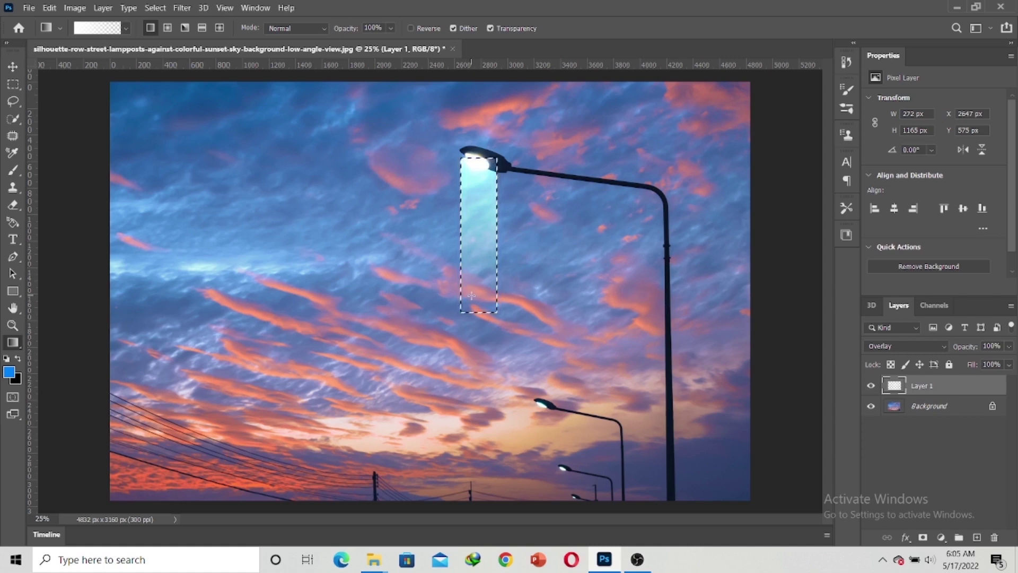
pyautogui.hotkey('ctrl', 't')
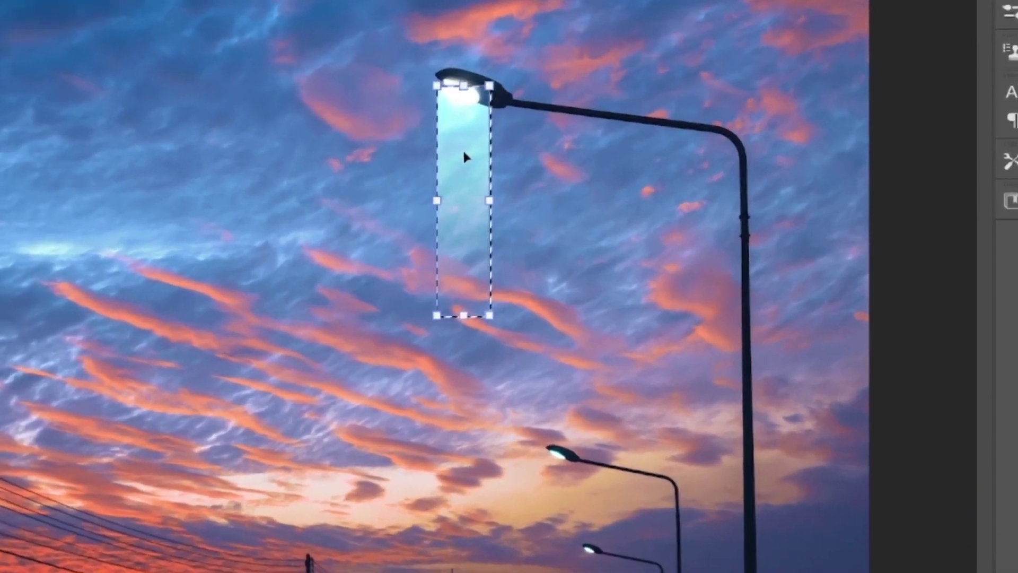
pyautogui.rightClick(478, 201)
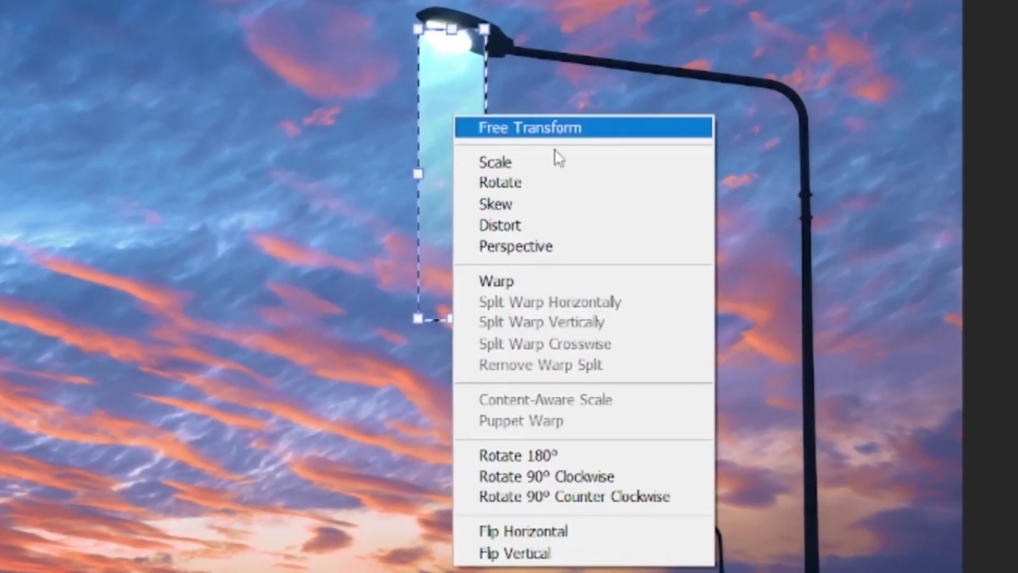
pyautogui.click(559, 246)
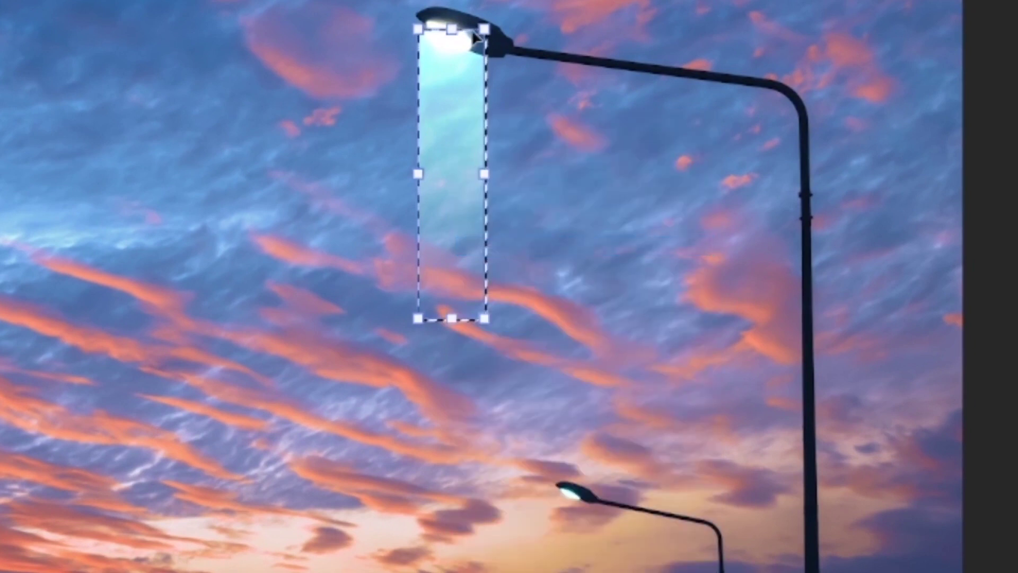
pyautogui.moveTo(481, 34)
pyautogui.mouseDown()
pyautogui.moveTo(478, 49)
pyautogui.moveTo(438, 44)
pyautogui.moveTo(465, 52)
pyautogui.moveTo(468, 30)
pyautogui.mouseUp()
pyautogui.press('Return')
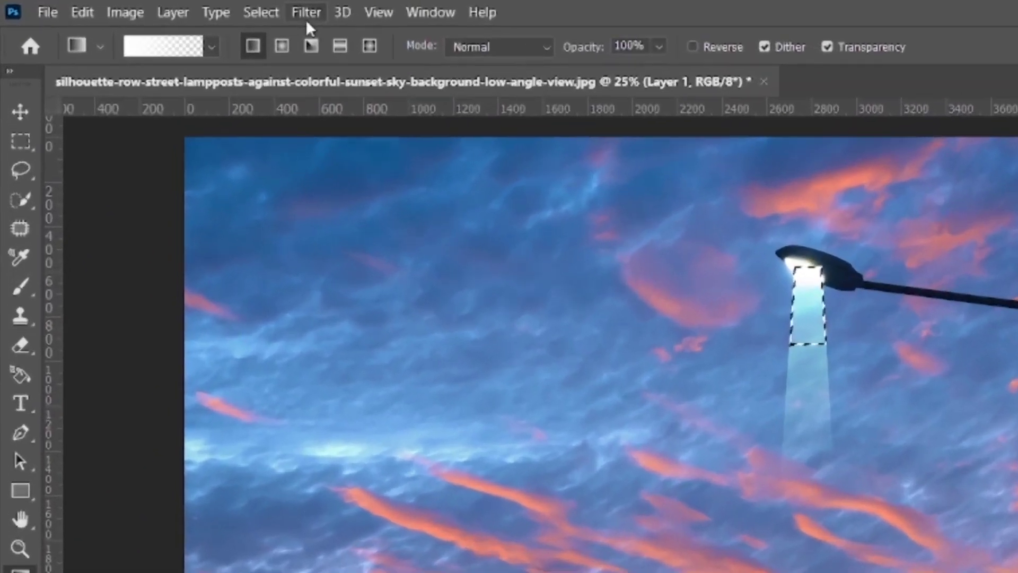
# - Apply a Gaussian Blur with a 15-pixel radius to the selected part of the light beam
pyautogui.click(182, 8)
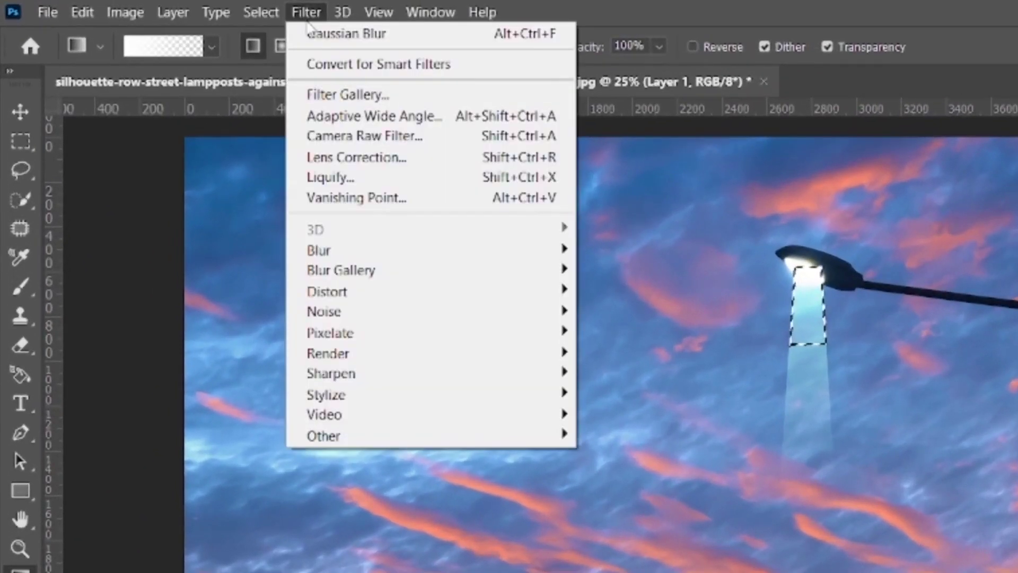
pyautogui.moveTo(368, 254)
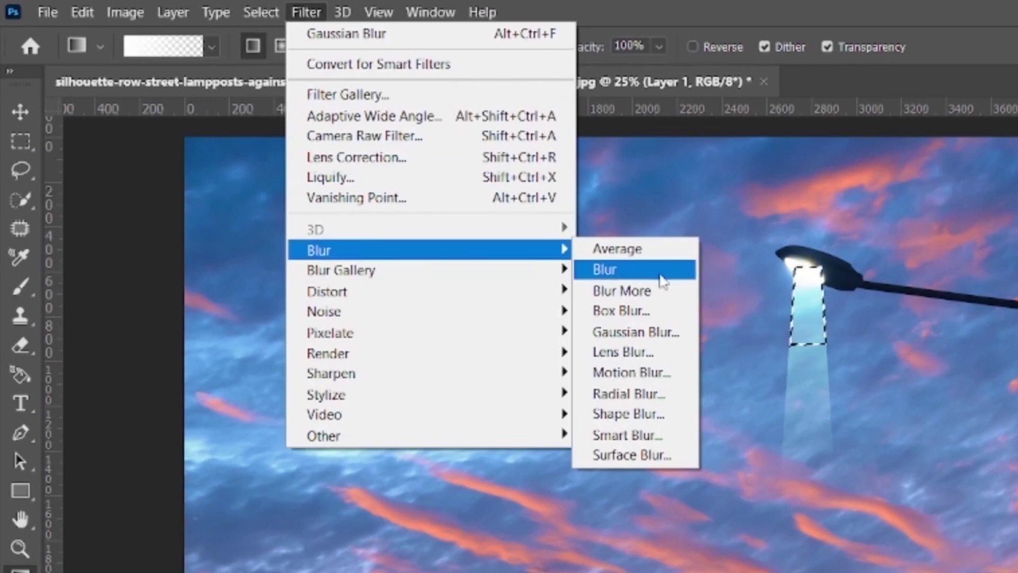
pyautogui.click(635, 332)
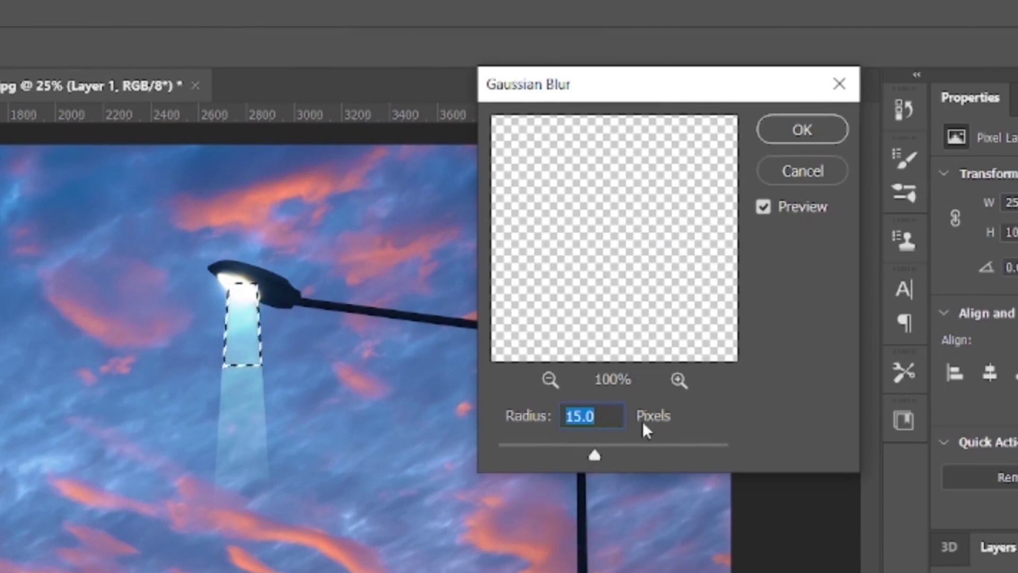
pyautogui.click(827, 130)
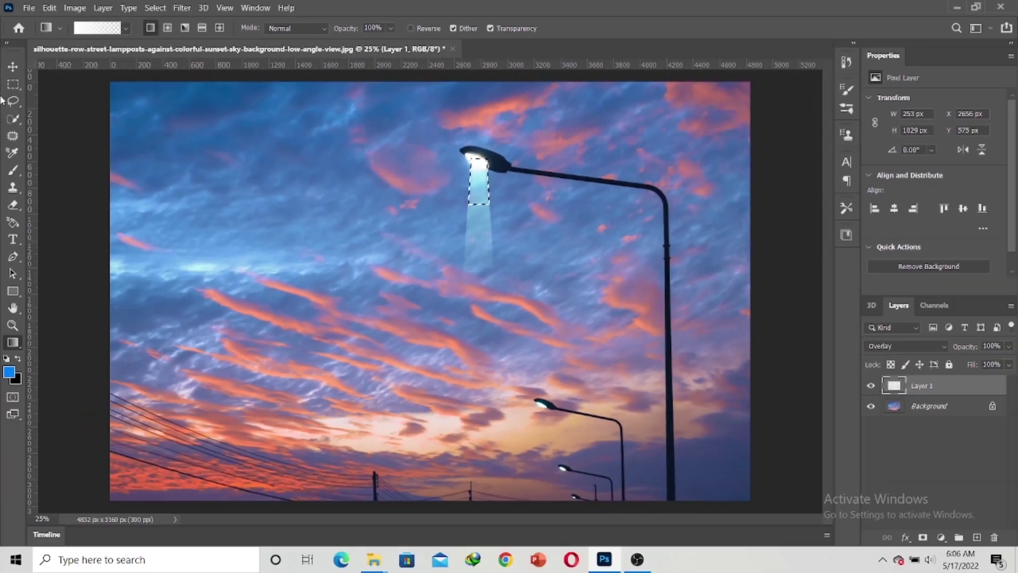
# - Shift the light beam slightly left to line up with the large lamp's bulb using Free Transform, and clear the selection
pyautogui.click(10, 72)
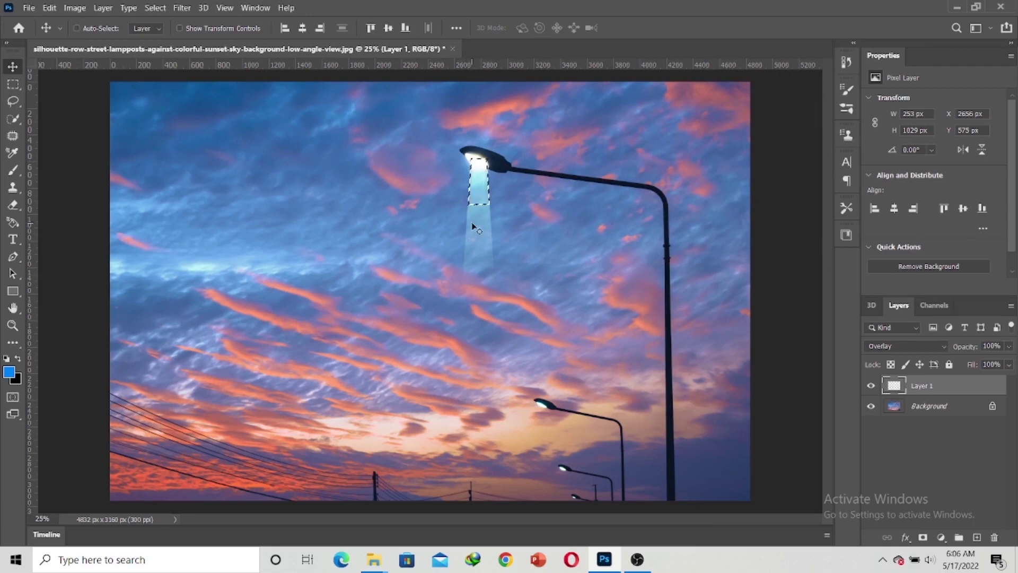
pyautogui.hotkey('ctrl', 't')
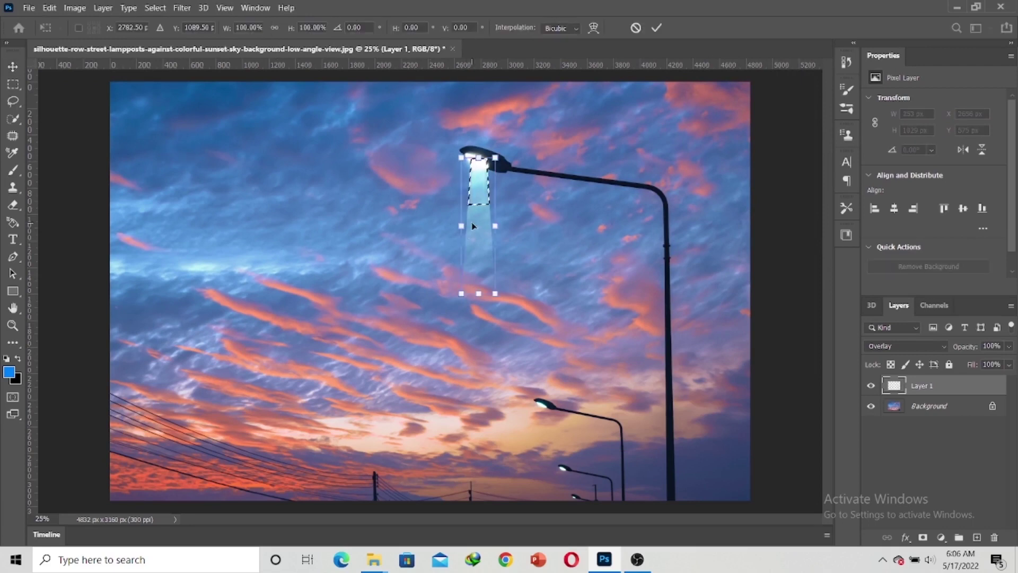
pyautogui.moveTo(482, 206)
pyautogui.mouseDown()
pyautogui.moveTo(471, 218)
pyautogui.moveTo(486, 211)
pyautogui.moveTo(479, 207)
pyautogui.mouseUp()
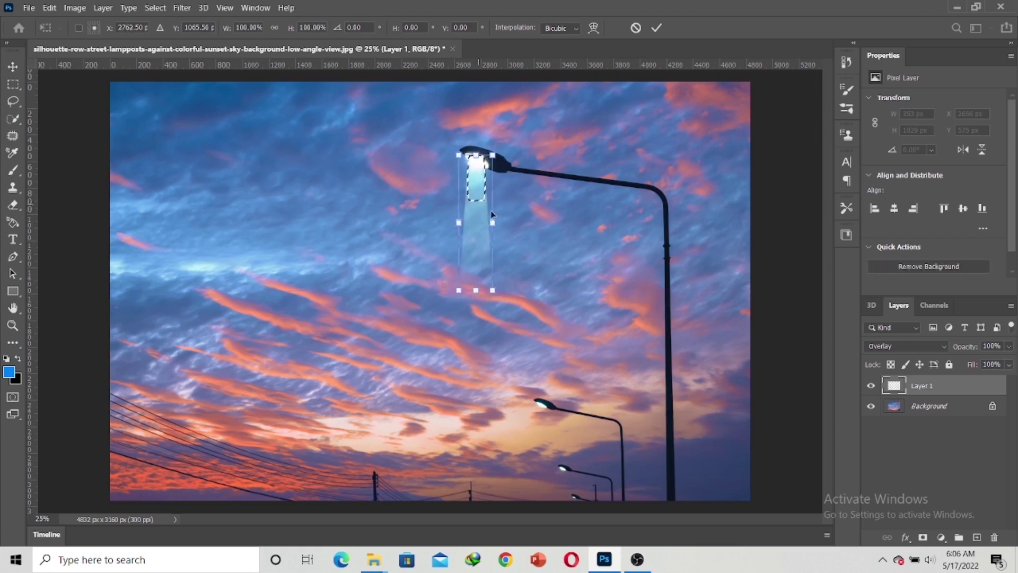
pyautogui.click(657, 28)
pyautogui.press('ctrl')
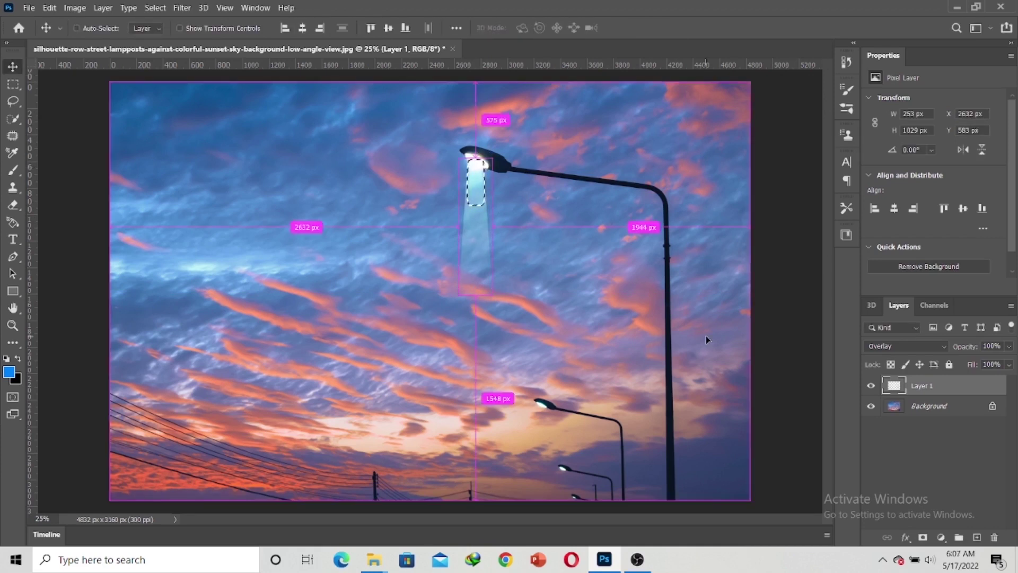
pyautogui.hotkey('ctrl', 'd')
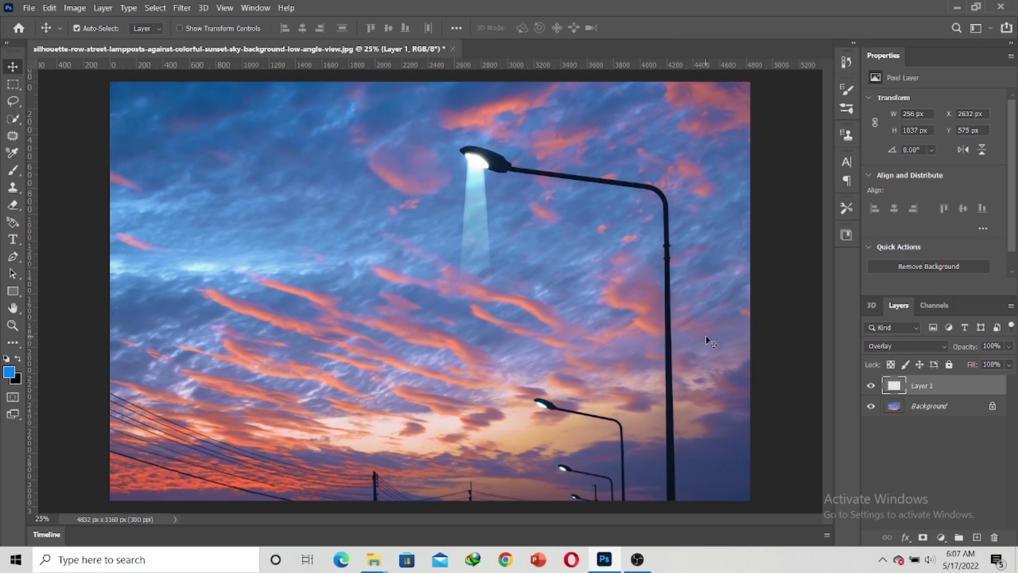
# - Duplicate the finished light beam onto a new layer by copying and pasting it
pyautogui.press('ctrl')
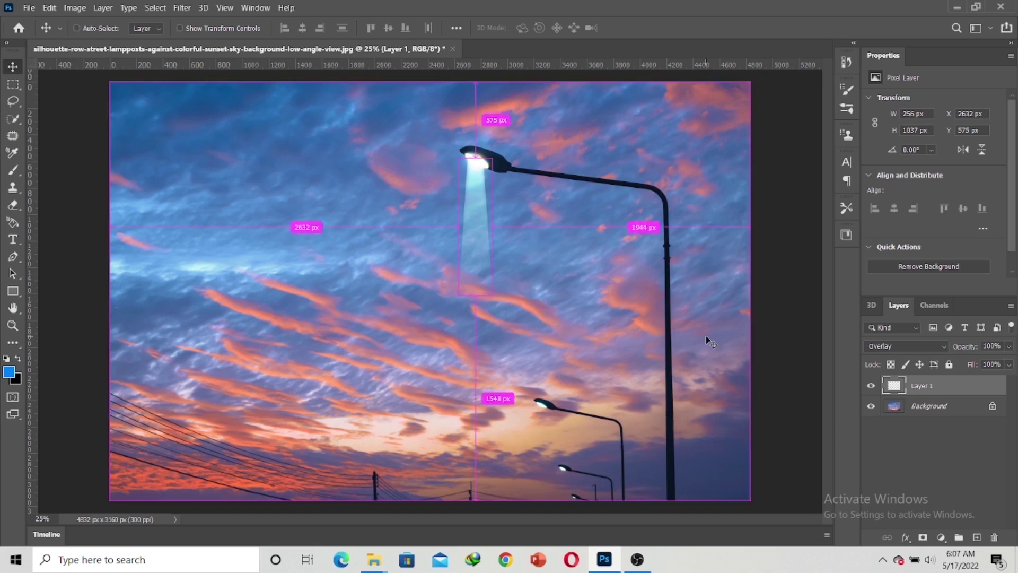
pyautogui.hotkey('ctrl', 'c')
pyautogui.hotkey('ctrl', 'v')
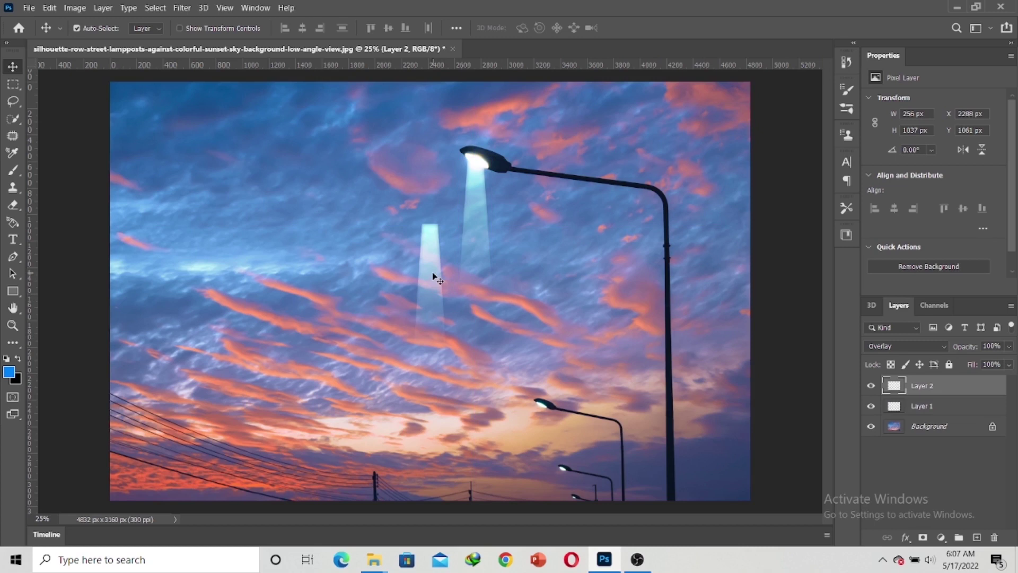
# - Scale the copied beam to about 66% width and 60% height and place it beneath the second street lamp's bulb
pyautogui.hotkey('ctrl', 't')
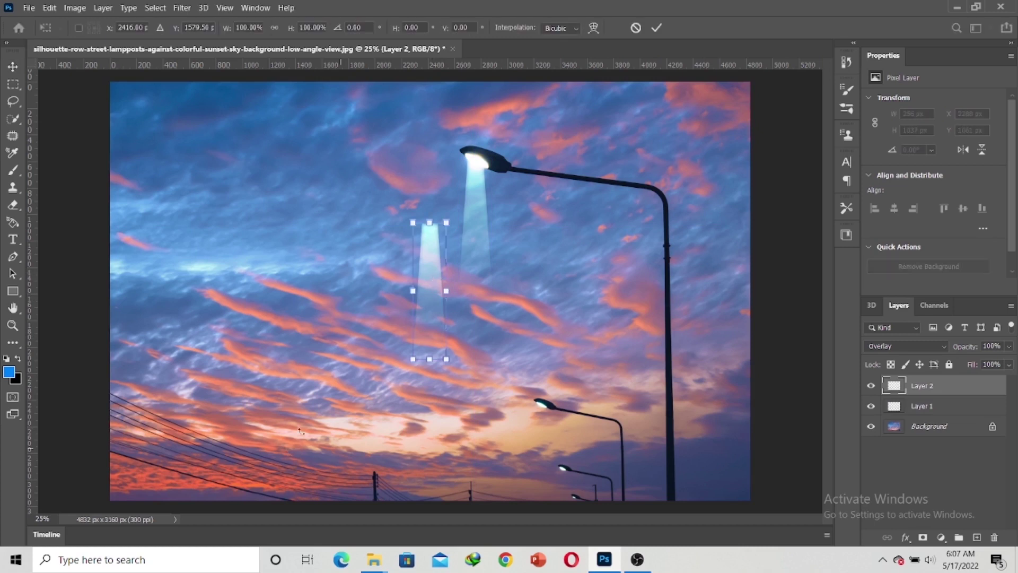
pyautogui.moveTo(412, 222); pyautogui.dragTo(544, 447)
pyautogui.moveTo(546, 434); pyautogui.dragTo(544, 429)
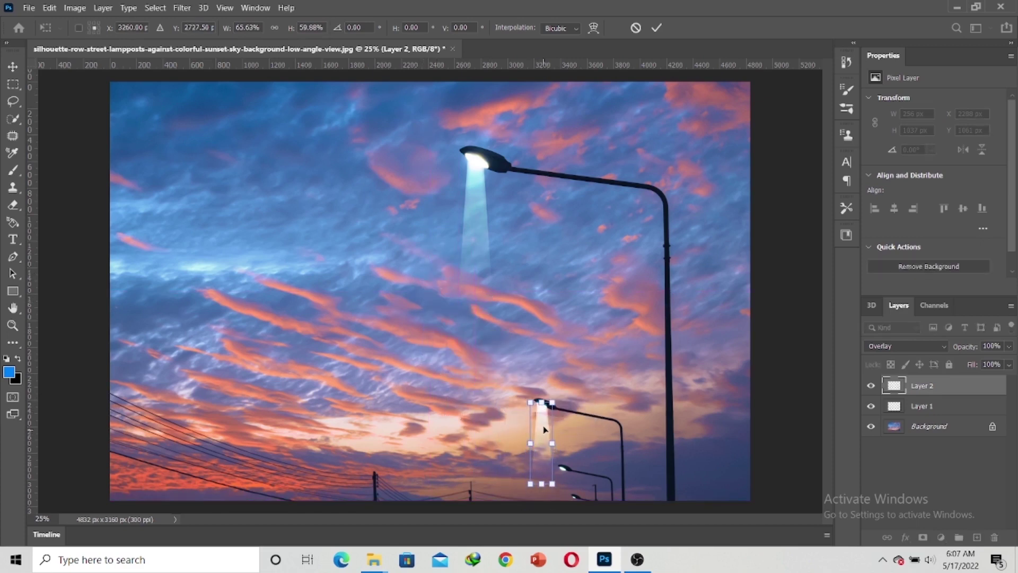
pyautogui.click(657, 28)
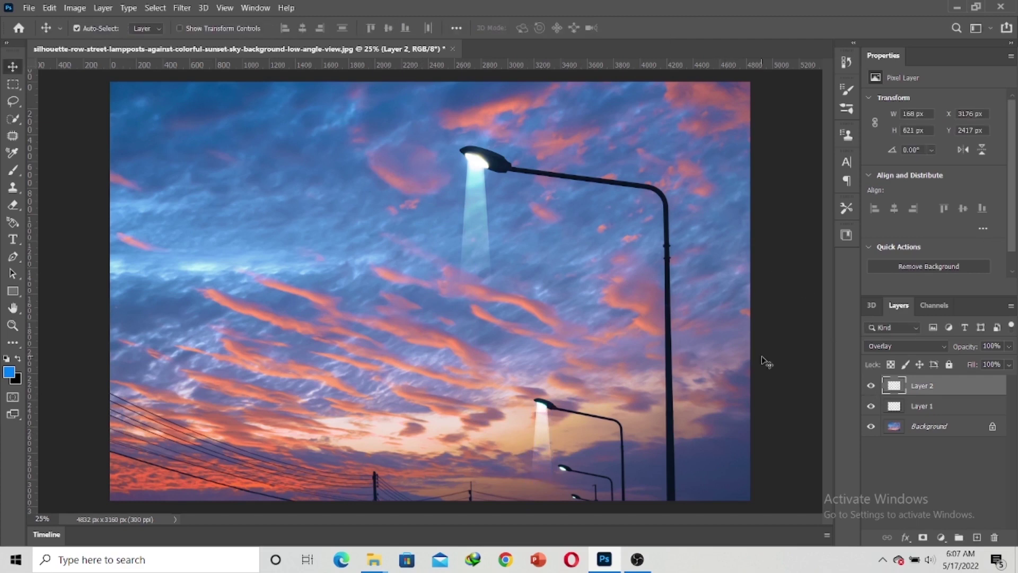